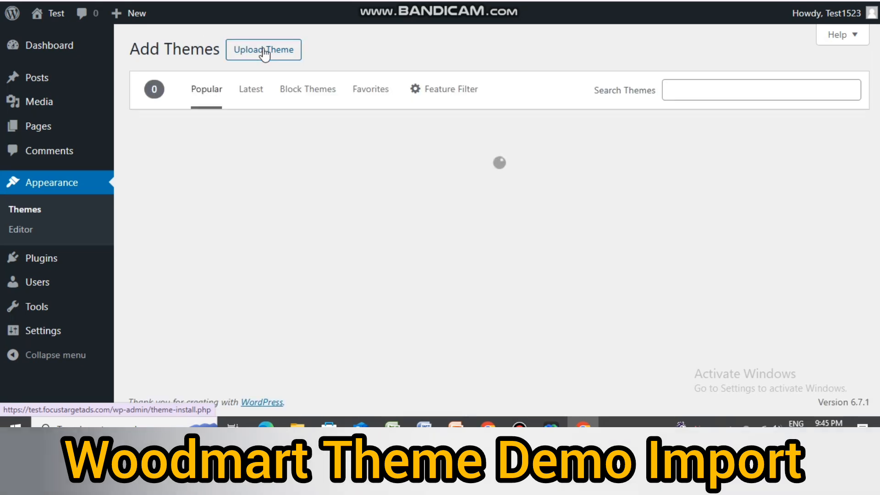
- Open the theme upload's file chooser and extract the woodmart-v8.0.6-kcnl1i (1) archive into its own folder in Downloads
{"action": "left_click", "coordinate": [264, 52]}
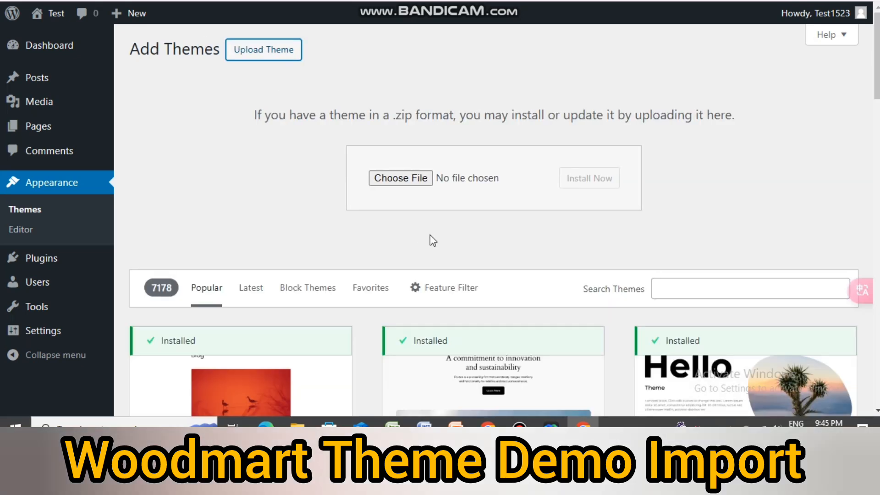
{"action": "left_click", "coordinate": [400, 178]}
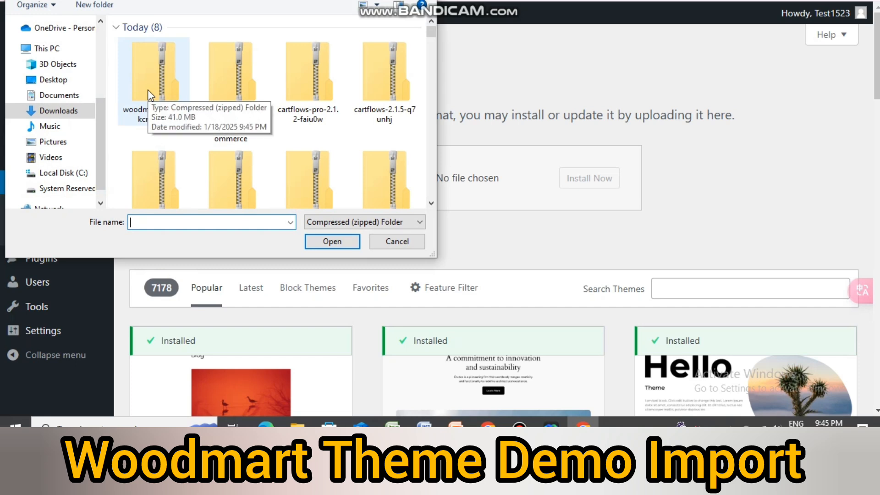
{"action": "left_click", "coordinate": [148, 70]}
{"action": "right_click", "coordinate": [149, 69]}
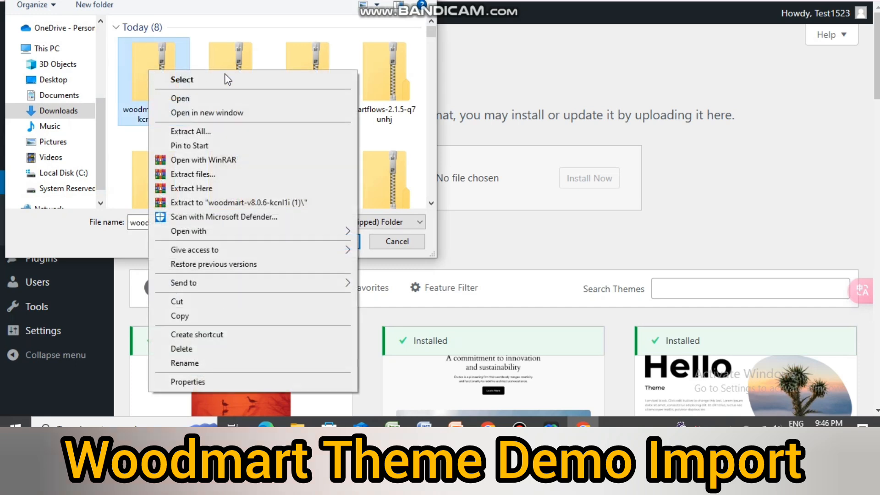
{"action": "left_click", "coordinate": [204, 174]}
{"action": "left_click", "coordinate": [479, 333]}
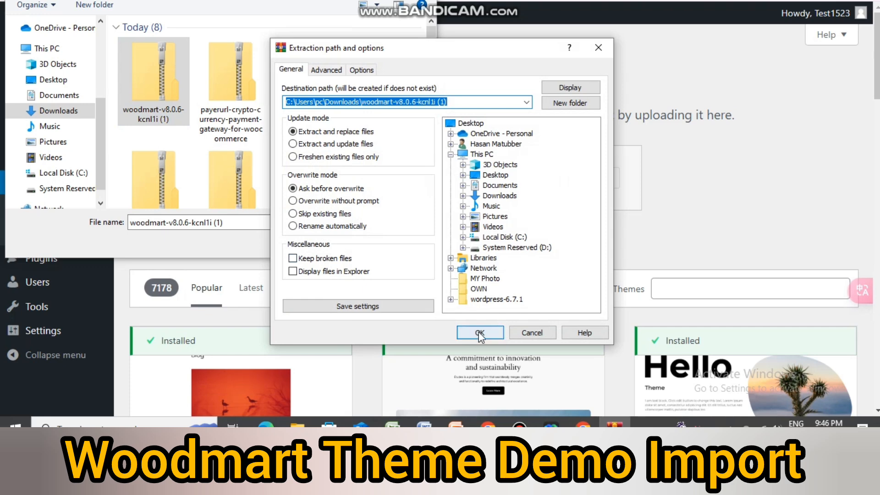
- Install the theme from woodmart.zip in the extracted archive's WoodMart Theme folder and activate it
{"action": "scroll", "coordinate": [206, 112], "scroll_direction": "down", "scroll_amount": 2}
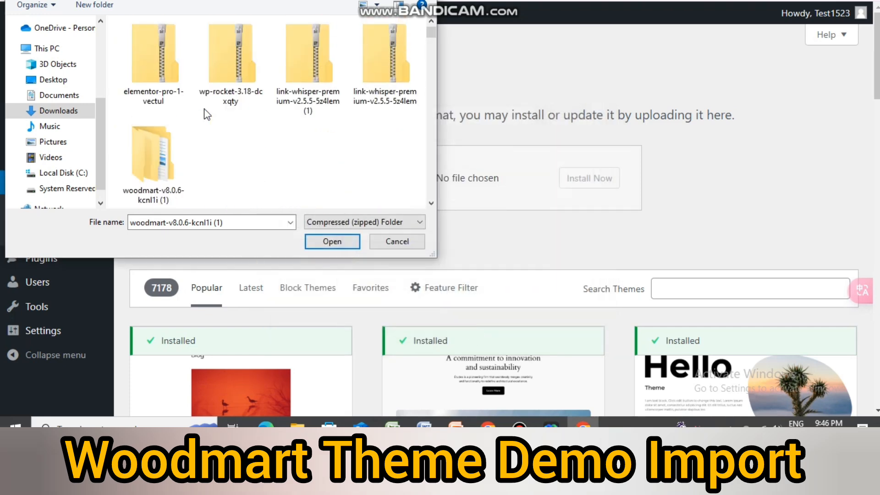
{"action": "double_click", "coordinate": [153, 170]}
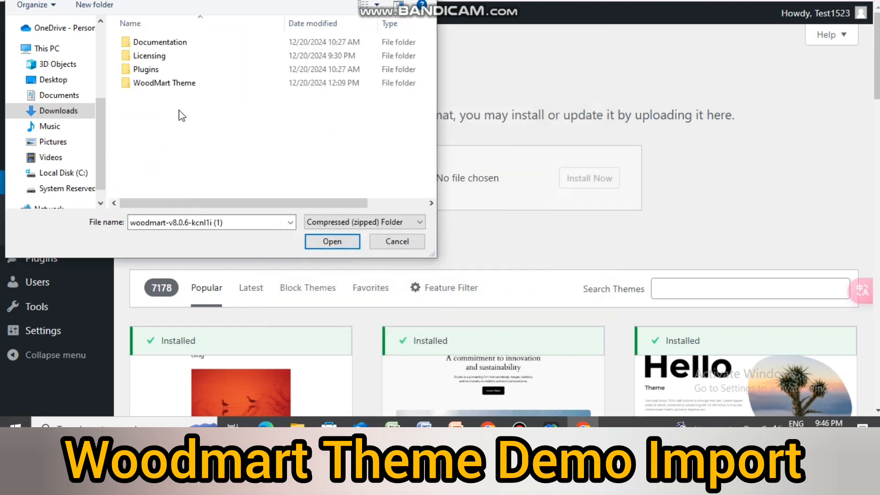
{"action": "double_click", "coordinate": [194, 86]}
{"action": "double_click", "coordinate": [209, 46]}
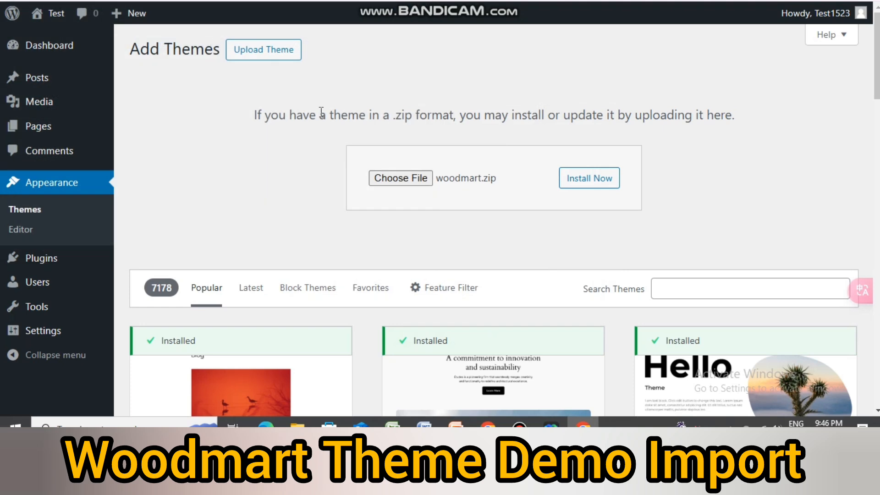
{"action": "left_click", "coordinate": [599, 183]}
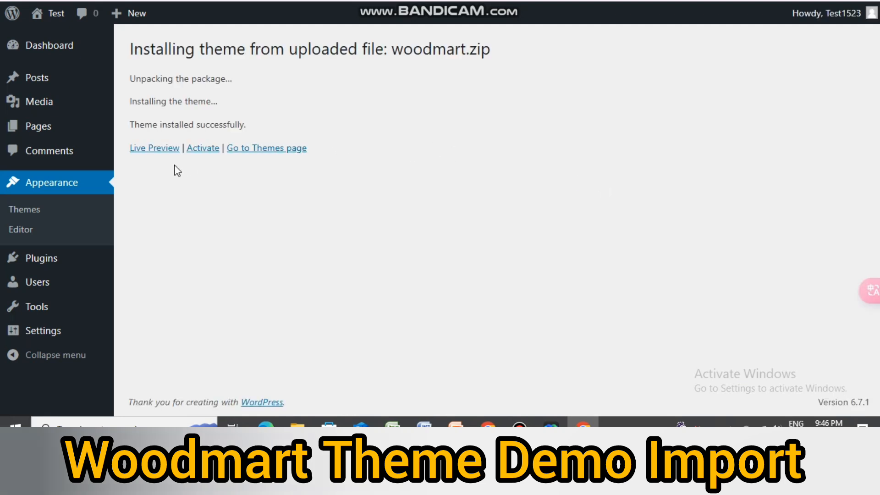
{"action": "left_click", "coordinate": [208, 151]}
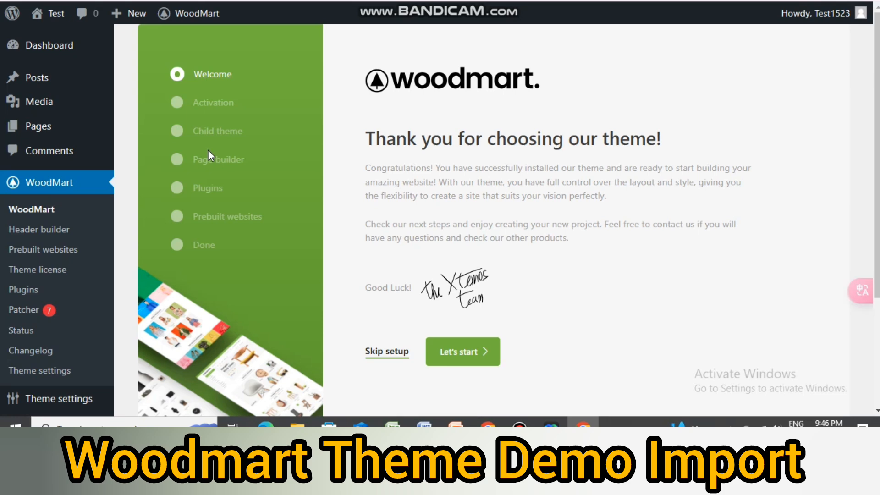
- Install the Woodmart child theme in the setup wizard and keep Elementor as the page builder
{"action": "left_click", "coordinate": [463, 341]}
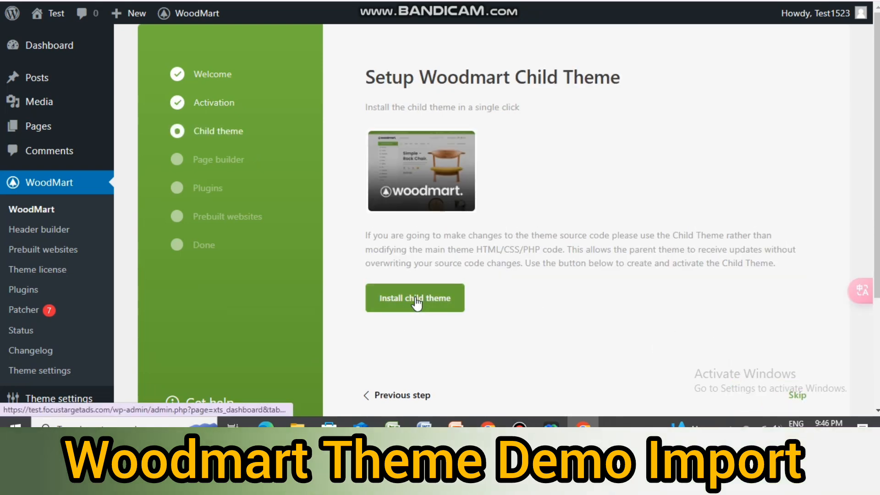
{"action": "left_click", "coordinate": [415, 300]}
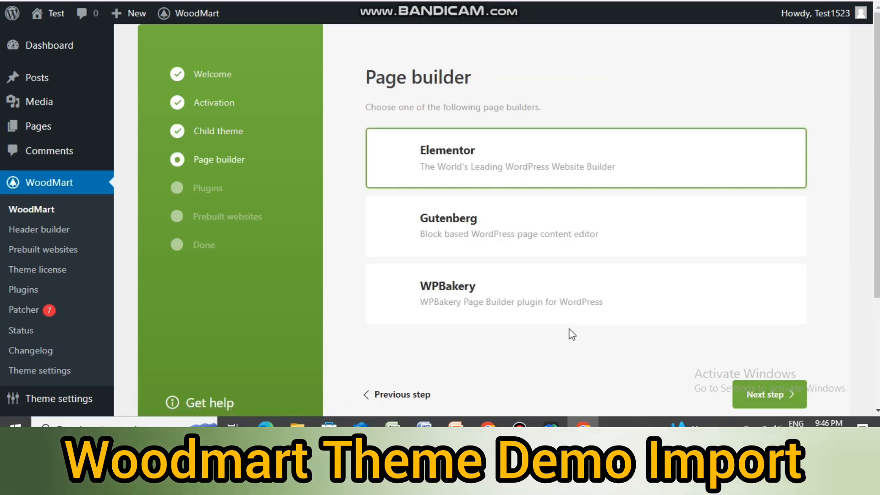
{"action": "left_click", "coordinate": [784, 394]}
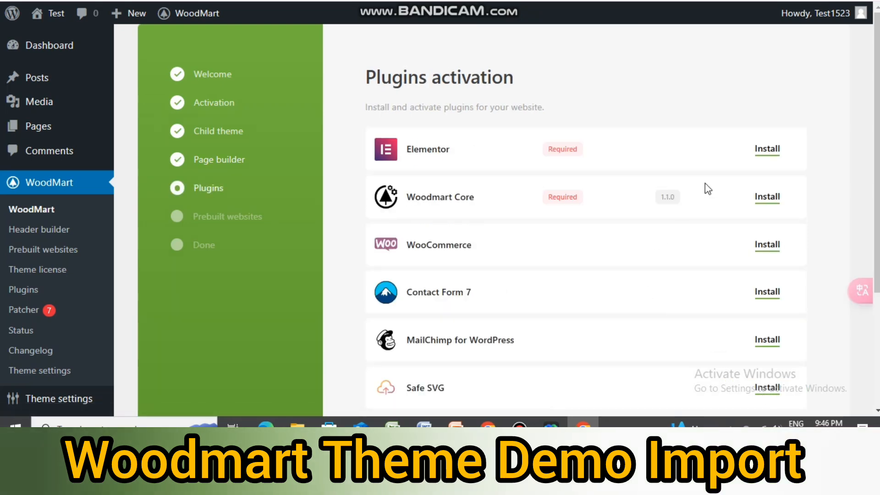
- Install and activate the Elementor, Woodmart Core, WooCommerce and Contact Form 7 plugins in the setup wizard
{"action": "left_click", "coordinate": [760, 155]}
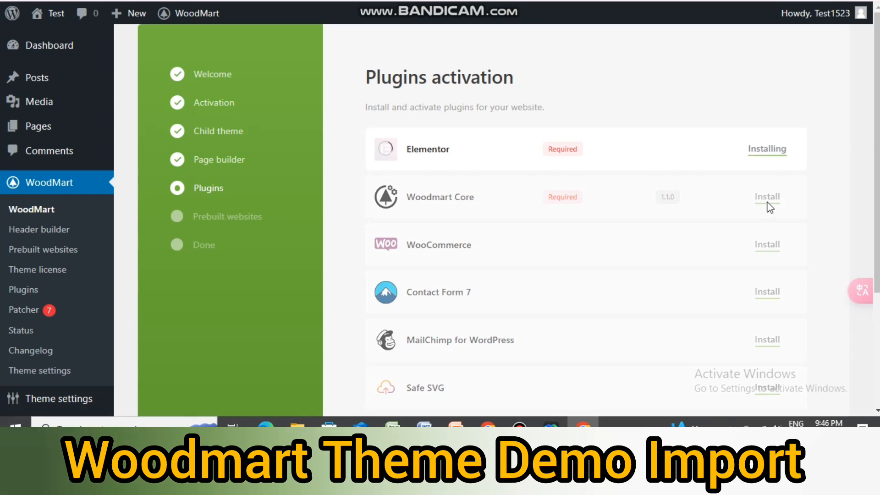
{"action": "scroll", "coordinate": [769, 208], "scroll_direction": "down", "scroll_amount": 3}
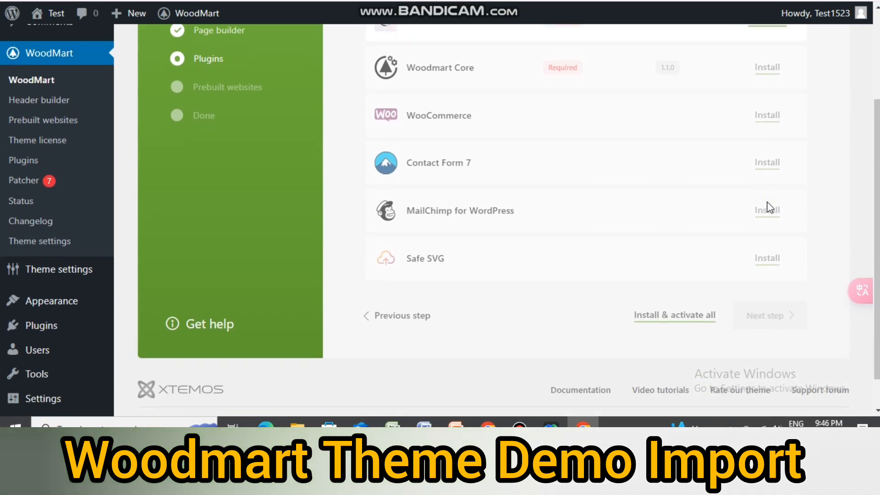
{"action": "scroll", "coordinate": [770, 208], "scroll_direction": "up", "scroll_amount": 1}
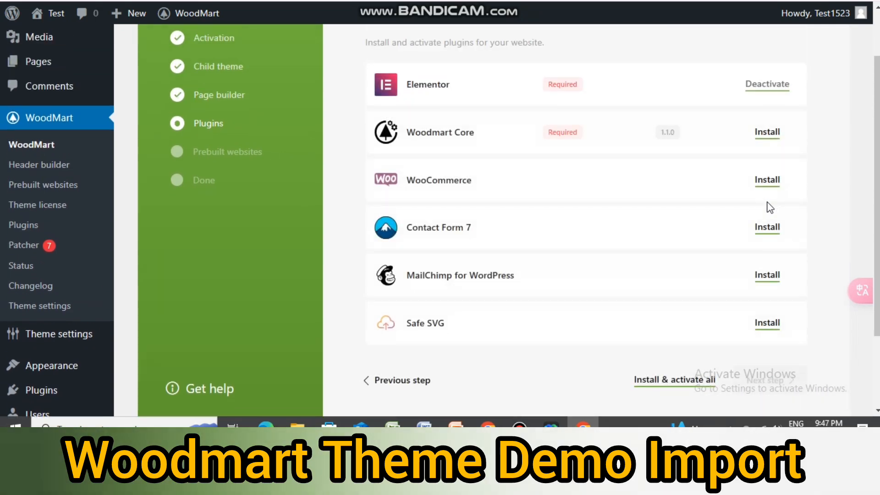
{"action": "left_click", "coordinate": [765, 134]}
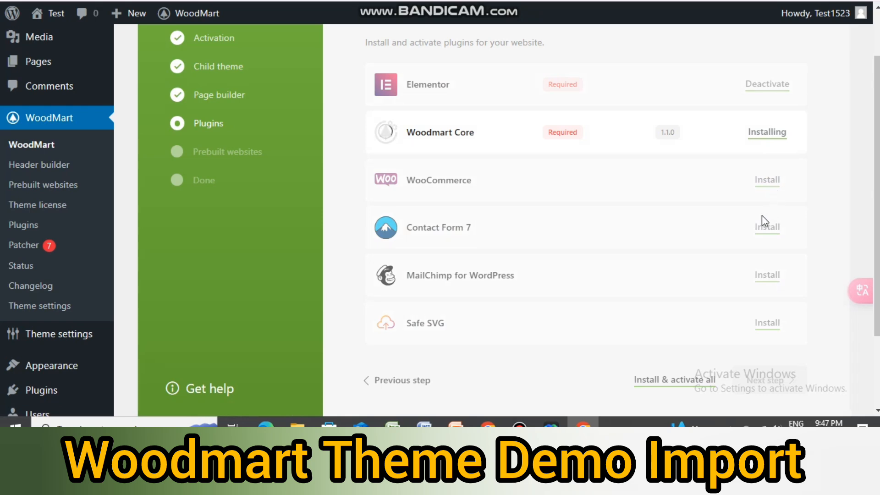
{"action": "left_click", "coordinate": [768, 183]}
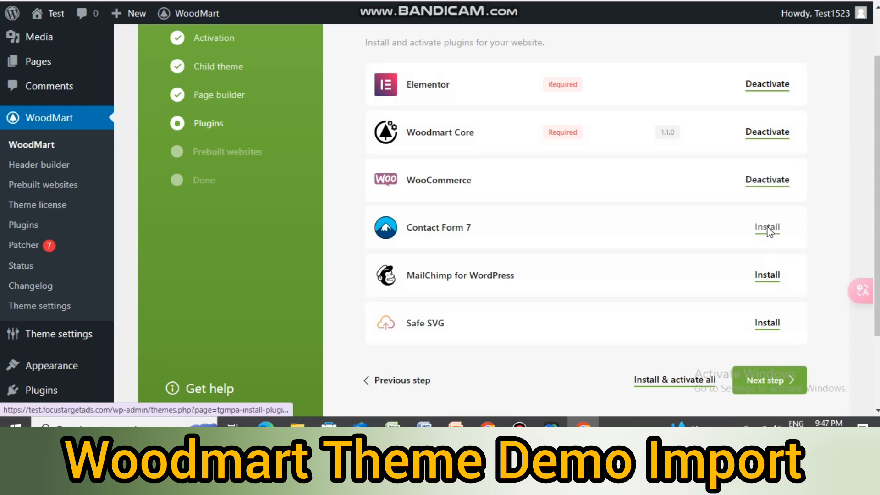
{"action": "left_click", "coordinate": [767, 229]}
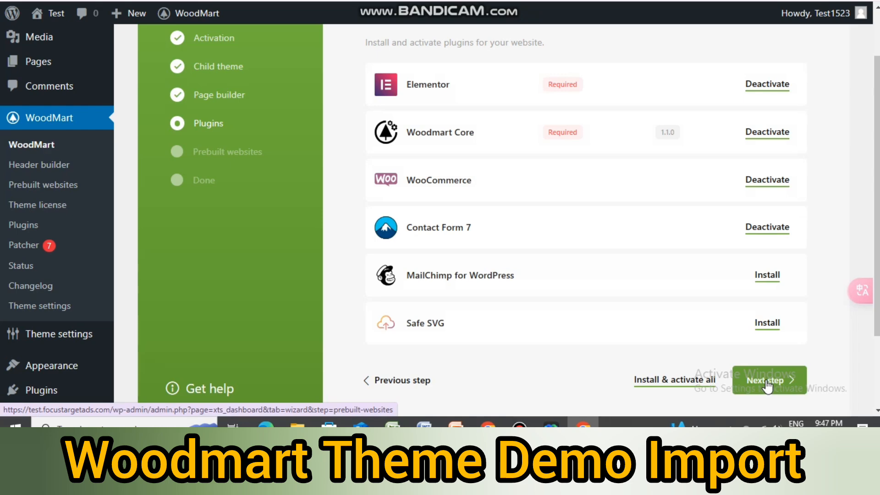
- Import the Woodmart Main prebuilt website from the wizard's next stage and open its imported page
{"action": "left_click", "coordinate": [767, 387]}
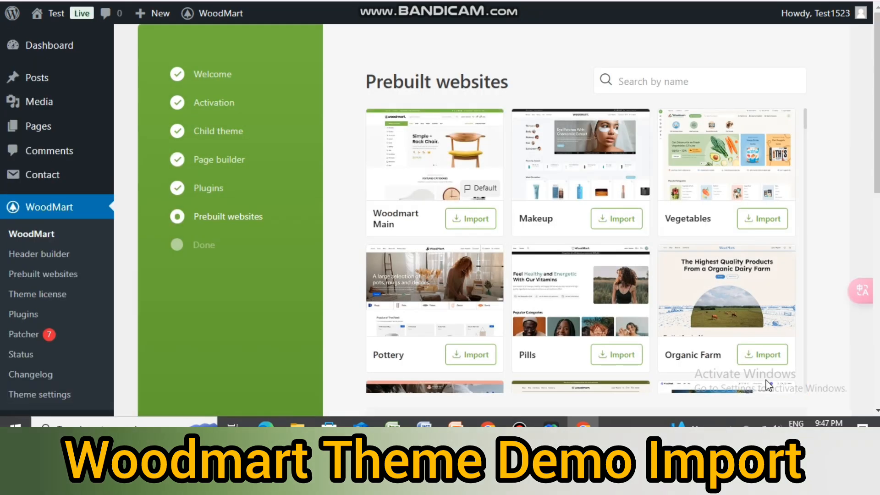
{"action": "left_click", "coordinate": [465, 218]}
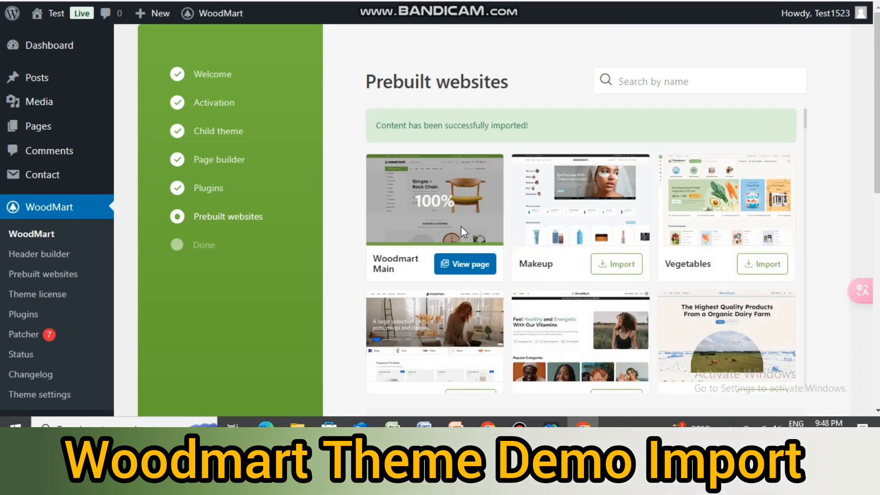
{"action": "left_click", "coordinate": [456, 266]}
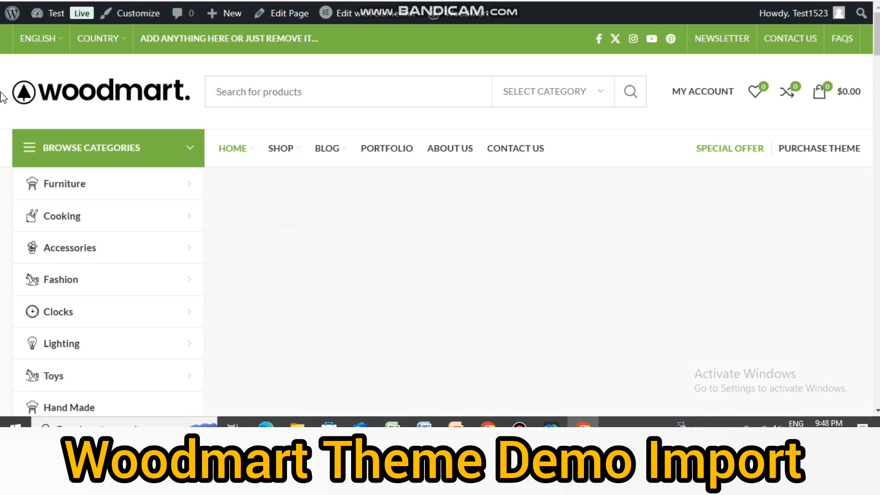
- Dismiss the sign-up popup and examine the imported home page from header to footer, including its featured categories and products
{"action": "scroll", "coordinate": [2, 97], "scroll_direction": "down", "scroll_amount": 10}
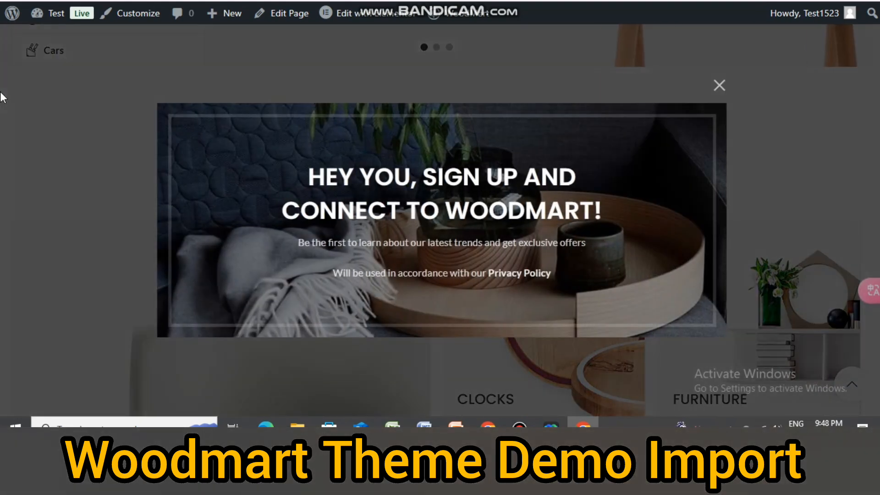
{"action": "left_click", "coordinate": [719, 85]}
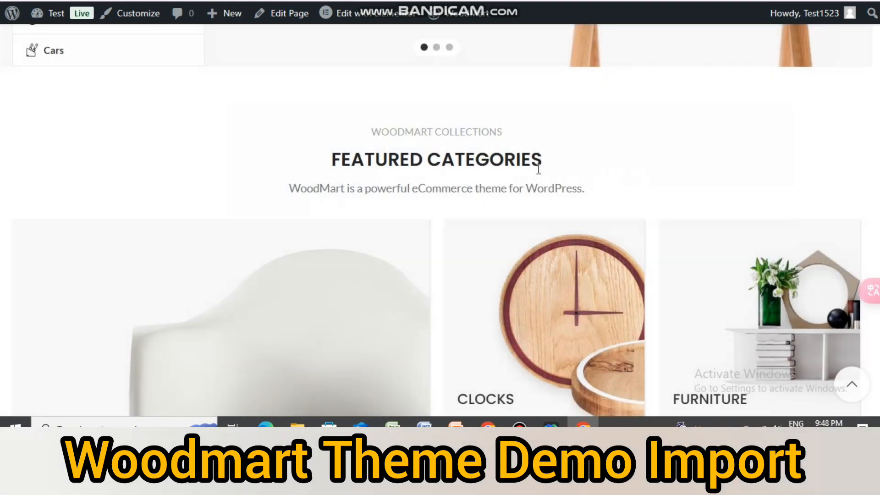
{"action": "scroll", "coordinate": [539, 169], "scroll_direction": "down", "scroll_amount": 20}
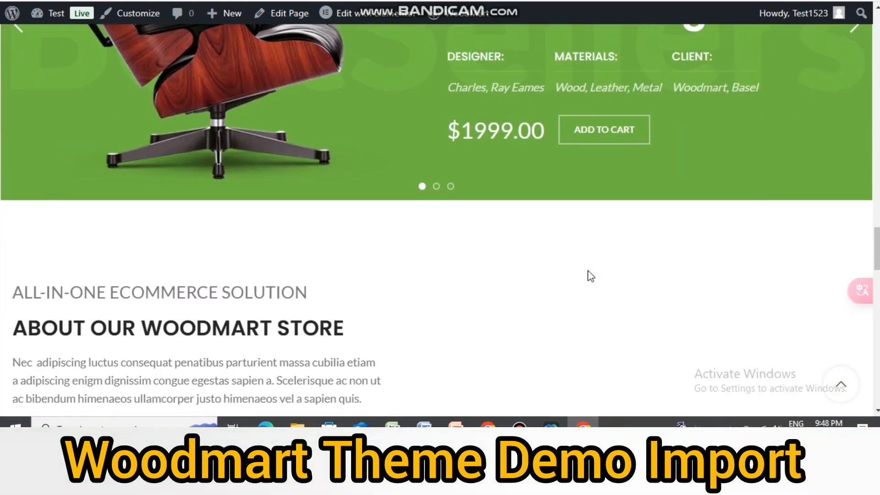
{"action": "scroll", "coordinate": [591, 276], "scroll_direction": "down", "scroll_amount": 15}
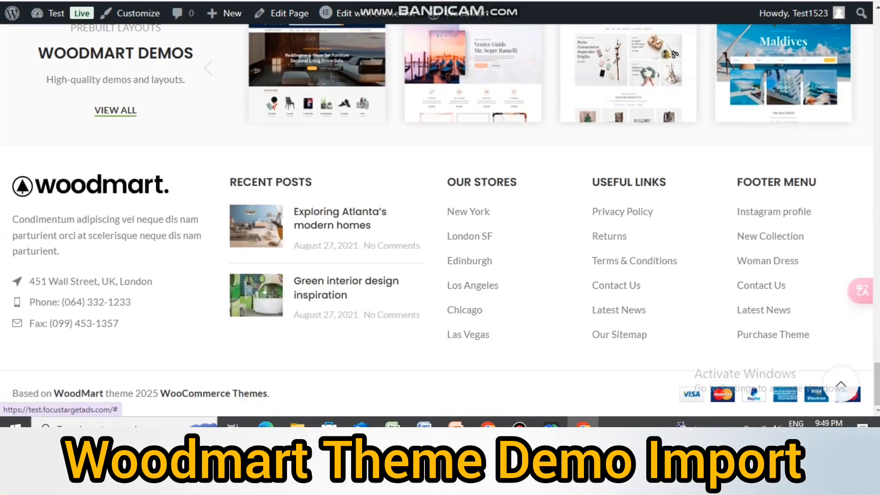
{"action": "left_click_drag", "start_coordinate": [232, 180], "coordinate": [344, 188]}
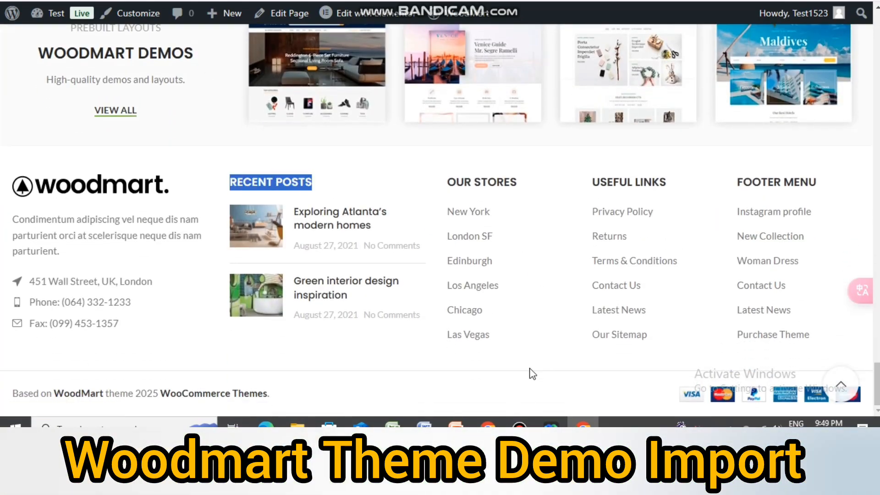
{"action": "scroll", "coordinate": [536, 358], "scroll_direction": "up", "scroll_amount": 20}
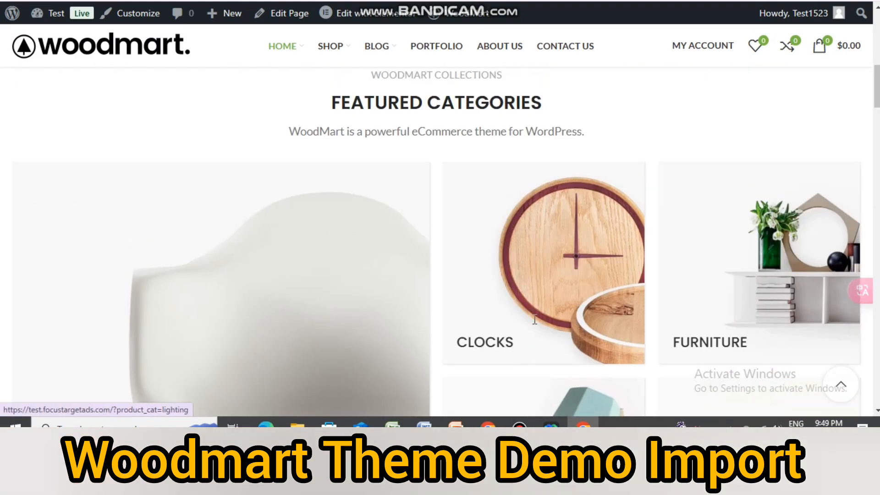
{"action": "scroll", "coordinate": [534, 319], "scroll_direction": "up", "scroll_amount": 6}
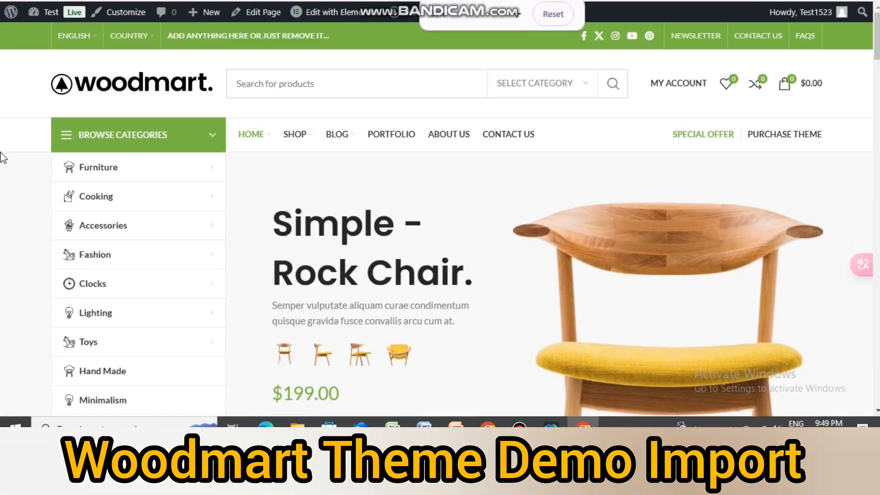
{"action": "key", "text": "ctrl+minus"}
{"action": "key", "text": "ctrl+minus"}
{"action": "key", "text": "ctrl+plus"}
{"action": "key", "text": "ctrl+plus"}
{"action": "key", "text": "ctrl+plus"}
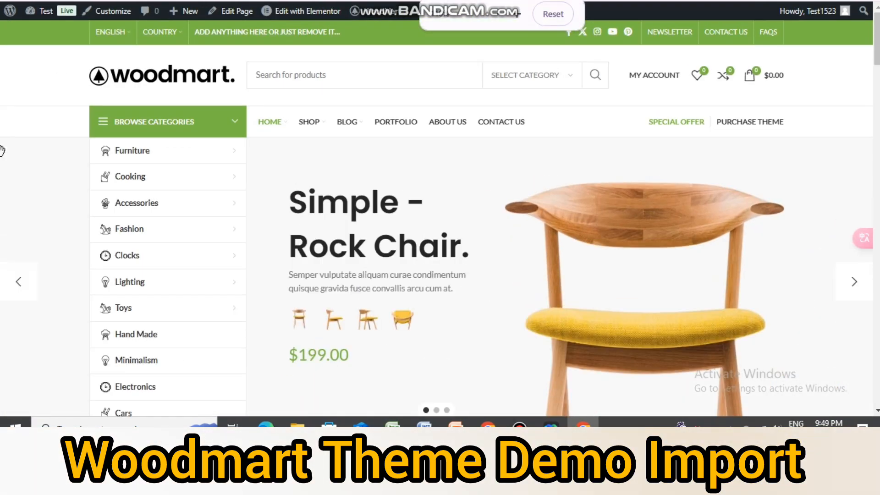
{"action": "scroll", "coordinate": [128, 112], "scroll_direction": "down", "scroll_amount": 20}
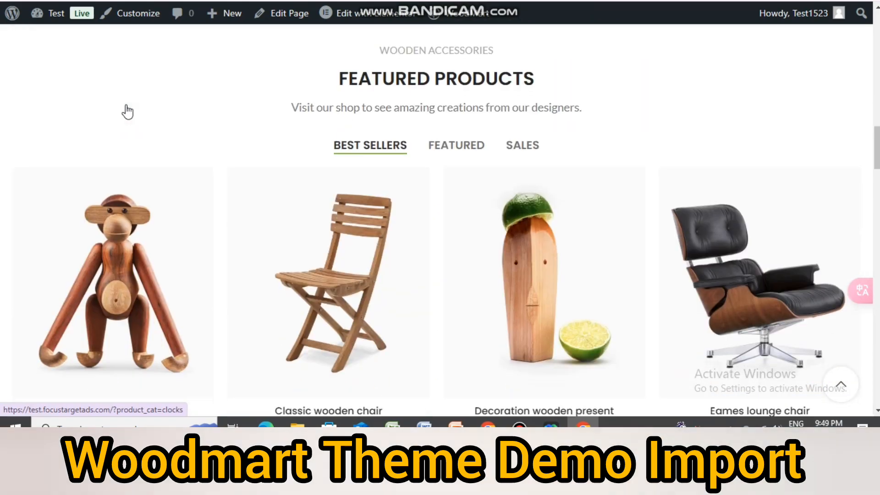
{"action": "scroll", "coordinate": [30, 72], "scroll_direction": "up", "scroll_amount": 15}
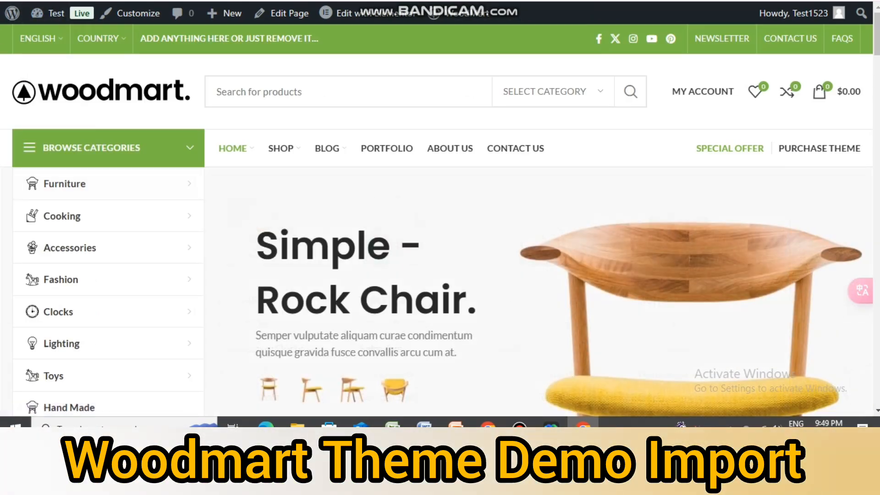
- Return to the WordPress admin and review the WoodMart theme license page for its activation status
{"action": "left_click", "coordinate": [94, 1]}
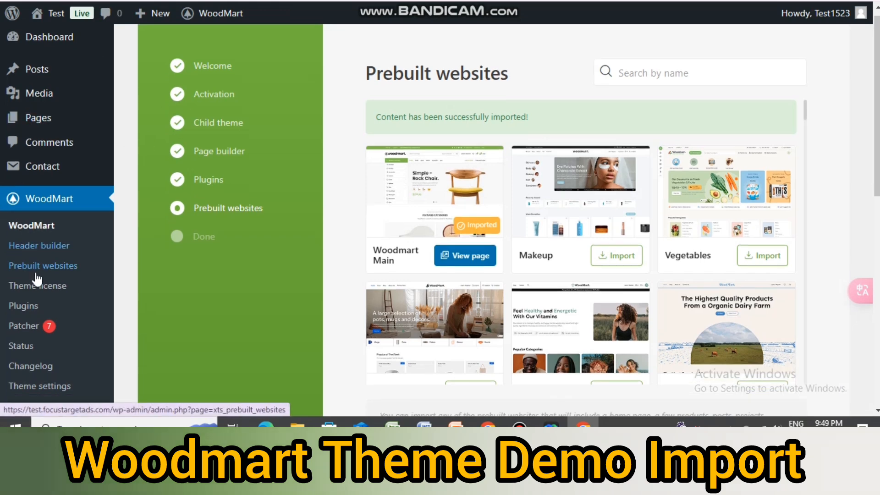
{"action": "scroll", "coordinate": [39, 282], "scroll_direction": "down", "scroll_amount": 3}
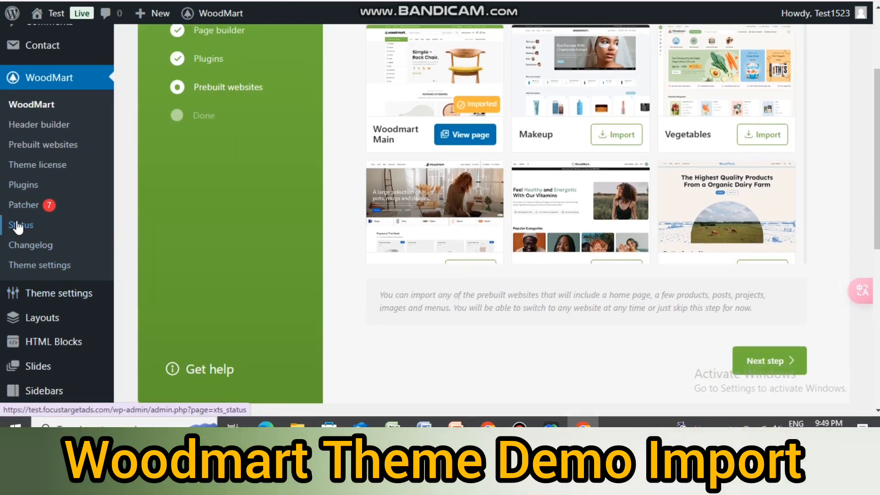
{"action": "left_click", "coordinate": [35, 168]}
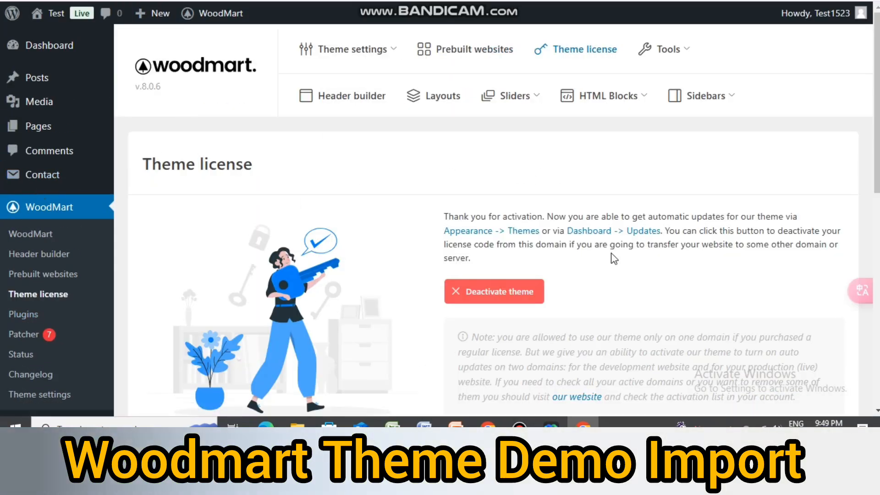
{"action": "scroll", "coordinate": [501, 210], "scroll_direction": "down", "scroll_amount": 3}
{"action": "scroll", "coordinate": [577, 159], "scroll_direction": "up", "scroll_amount": 3}
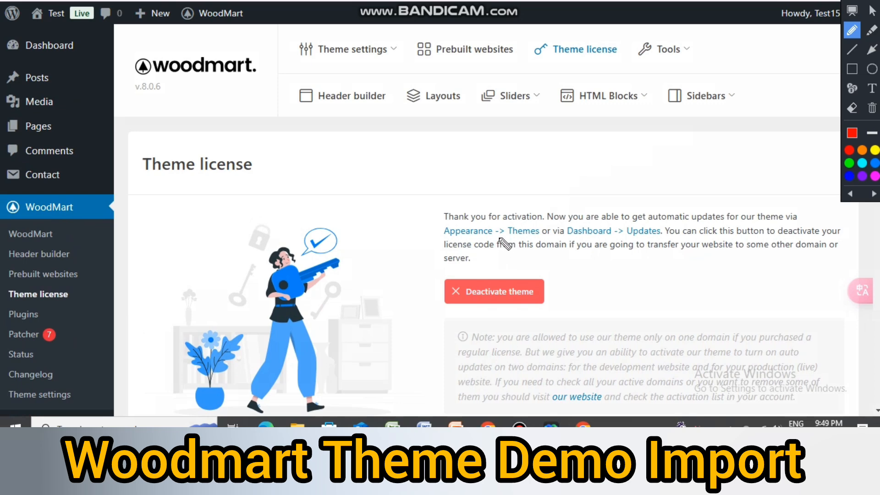
- Annotate the license page in red with a circle around Deactivate theme, two lines below the Theme license heading and a handwritten "OK"
{"action": "mouse_move", "coordinate": [504, 243]}
{"action": "left_mouse_down"}
{"action": "mouse_move", "coordinate": [424, 257]}
{"action": "mouse_move", "coordinate": [586, 345]}
{"action": "mouse_move", "coordinate": [497, 231]}
{"action": "left_mouse_up"}
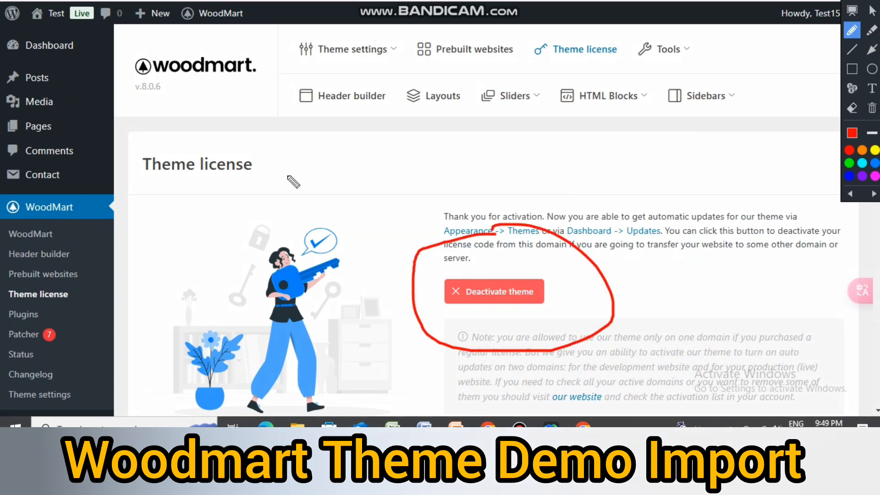
{"action": "left_click_drag", "start_coordinate": [153, 187], "coordinate": [344, 172]}
{"action": "left_click_drag", "start_coordinate": [225, 212], "coordinate": [407, 192]}
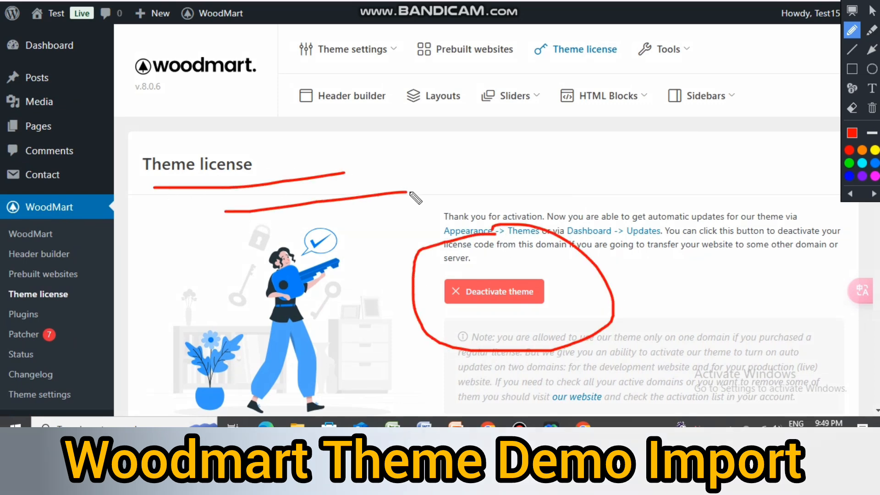
{"action": "mouse_move", "coordinate": [461, 165]}
{"action": "left_mouse_down"}
{"action": "mouse_move", "coordinate": [465, 172]}
{"action": "mouse_move", "coordinate": [503, 171]}
{"action": "mouse_move", "coordinate": [519, 146]}
{"action": "left_mouse_up"}
{"action": "left_click_drag", "start_coordinate": [509, 181], "coordinate": [542, 195]}
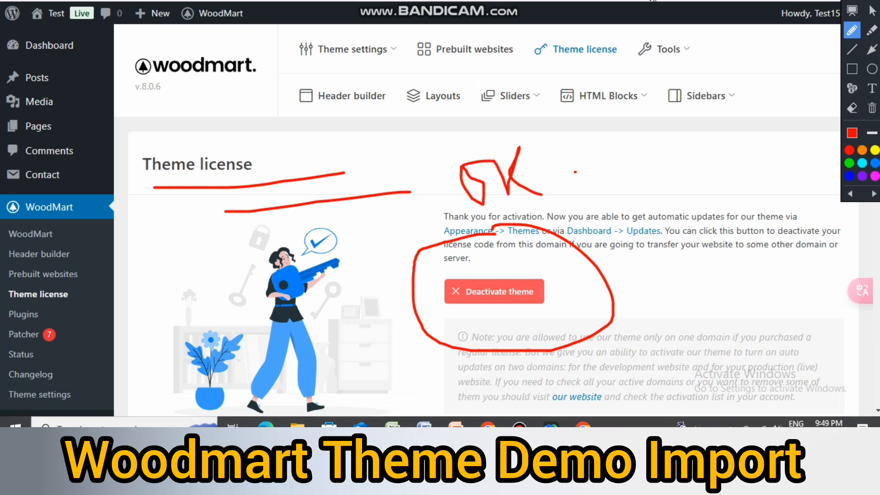